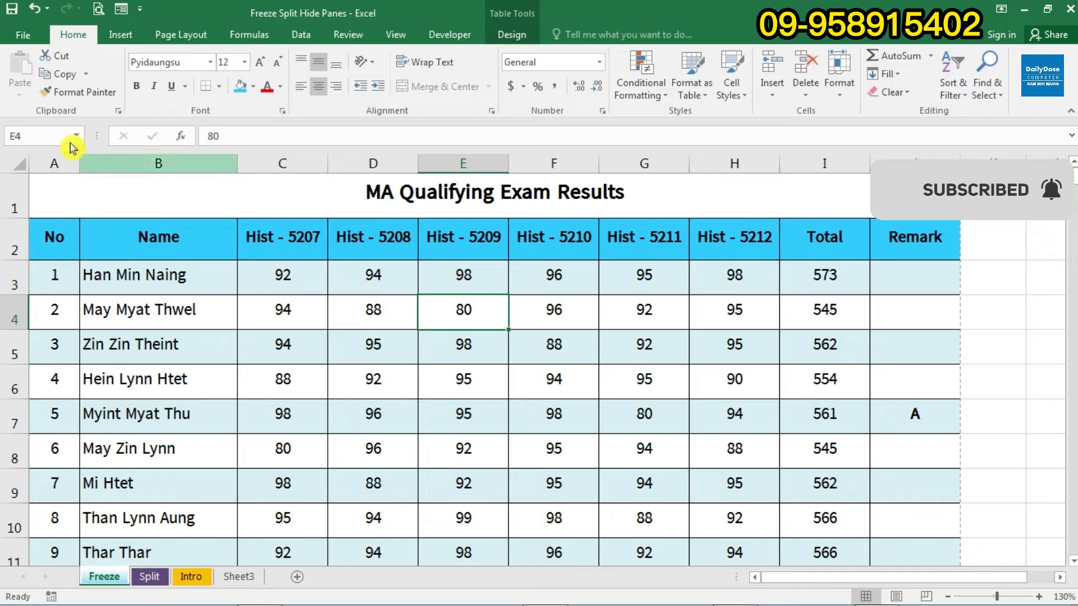
Review the Print page's Print Active Sheets option, keep it, and return to the worksheet.
left_click(38, 42)
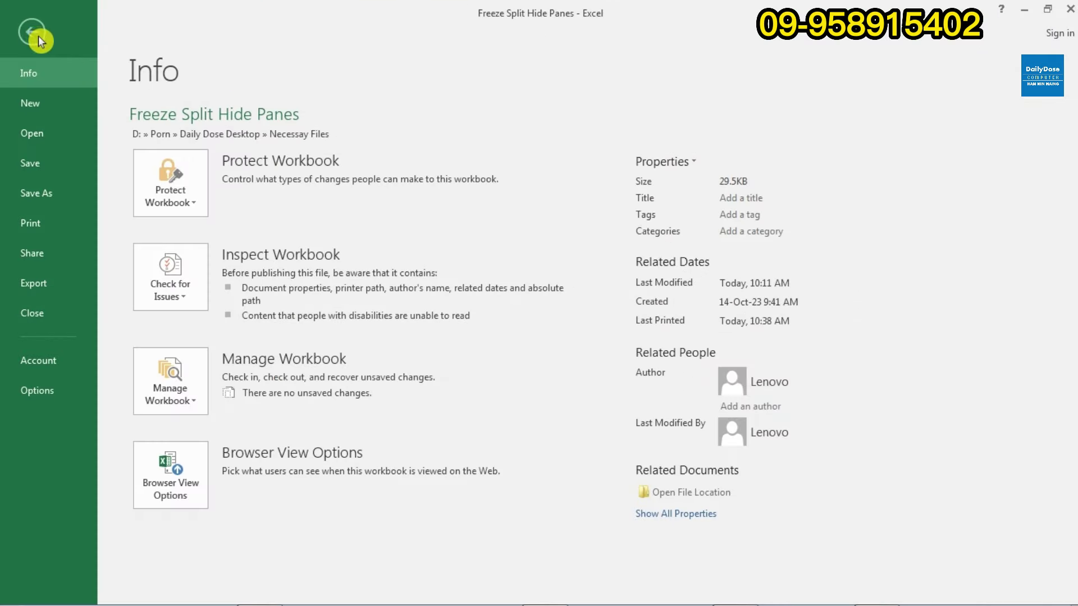
left_click(46, 224)
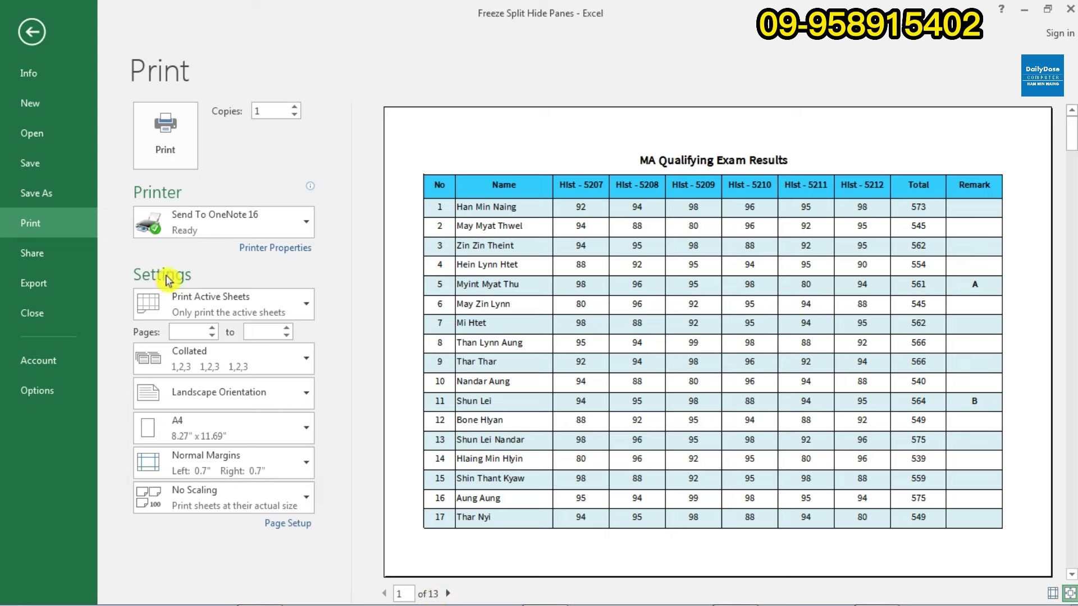
left_click(308, 308)
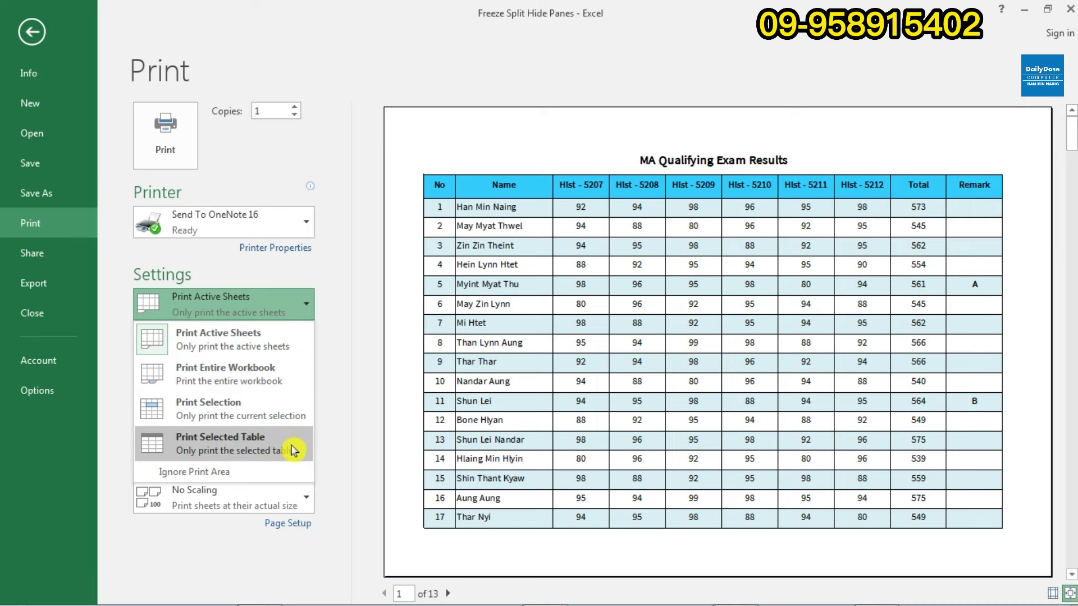
left_click(303, 300)
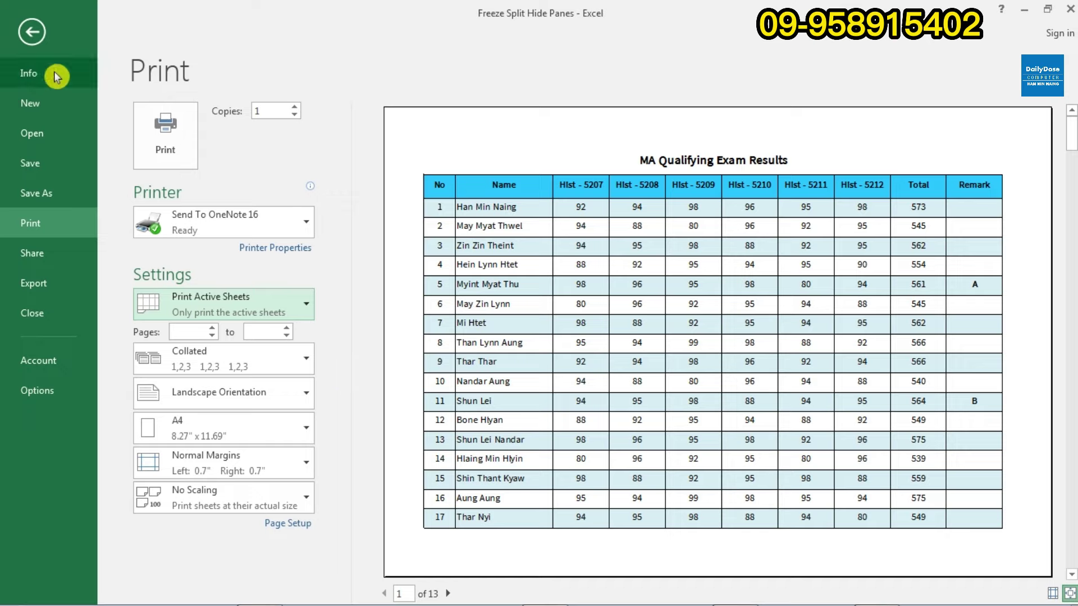
left_click(32, 31)
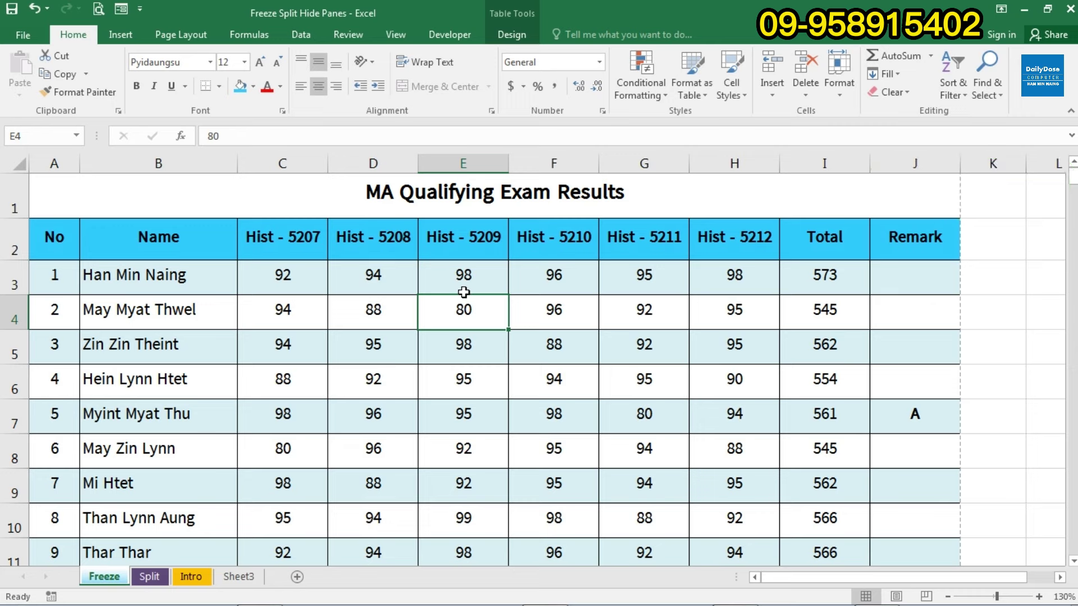
Save the workbook to the Desktop as the PDF 'Freeze Split Hide Panes.pdf'.
left_click(26, 35)
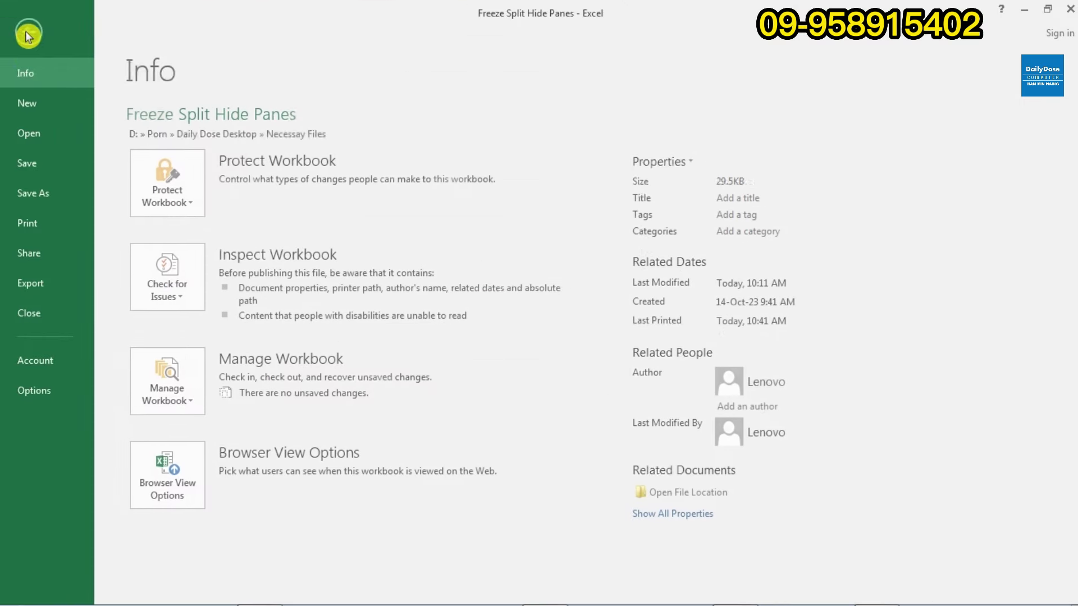
left_click(66, 196)
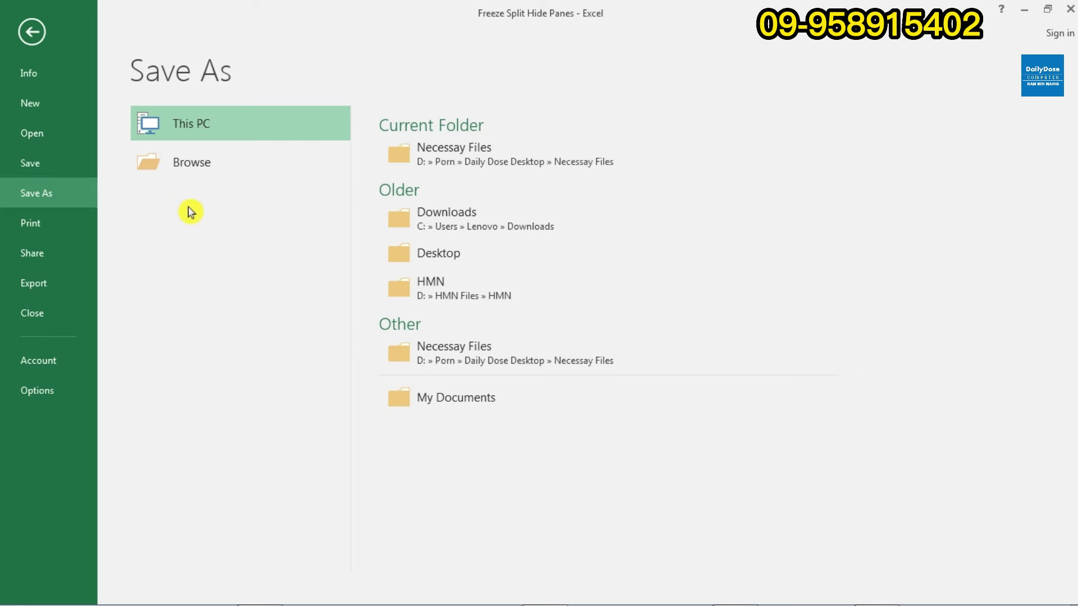
mouse_move(447, 254)
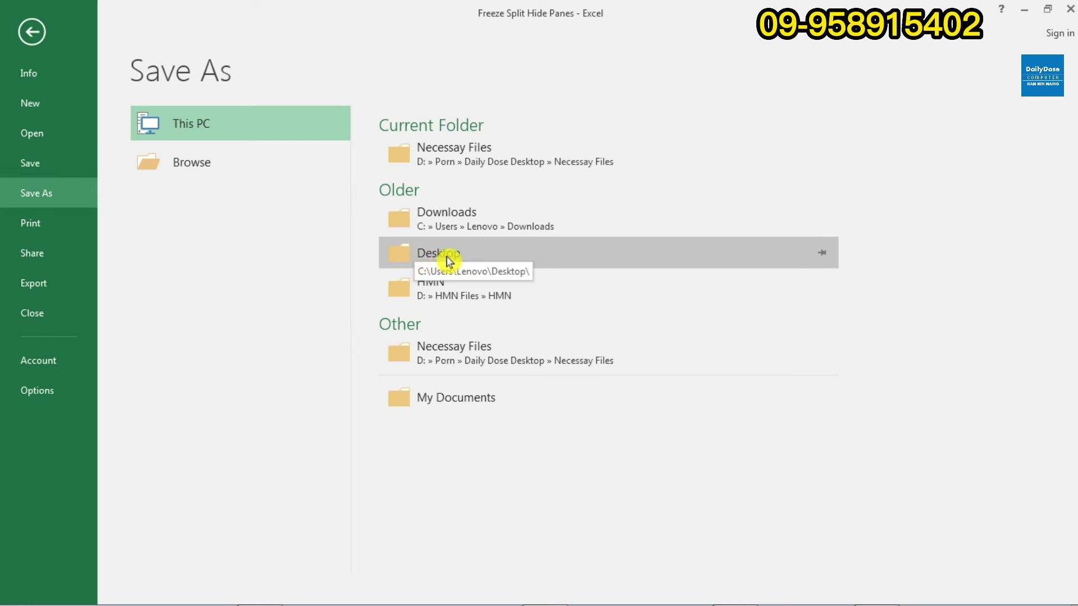
left_click(482, 258)
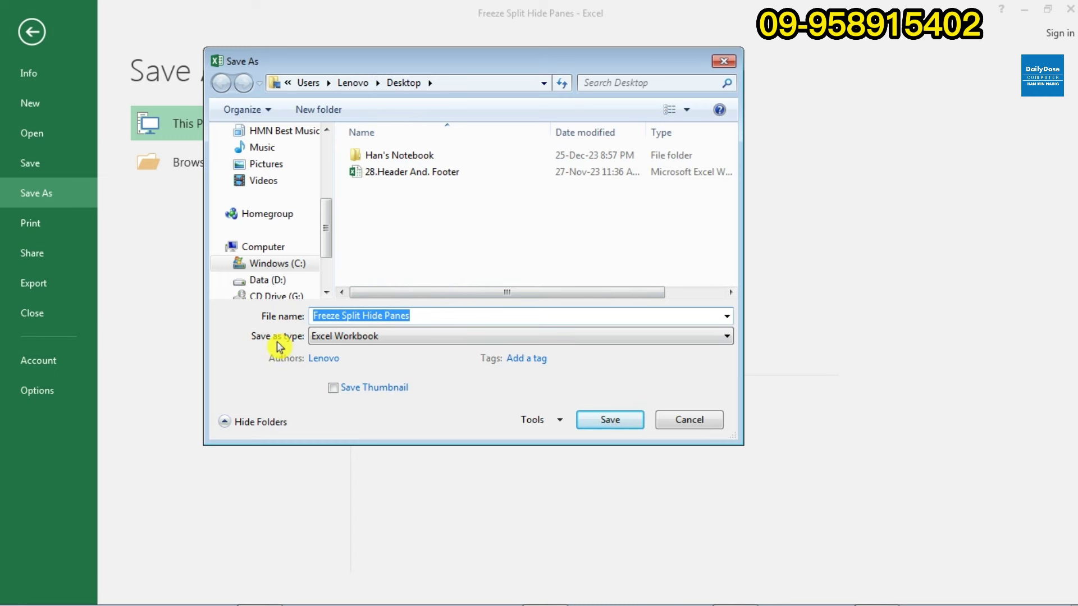
left_click(387, 339)
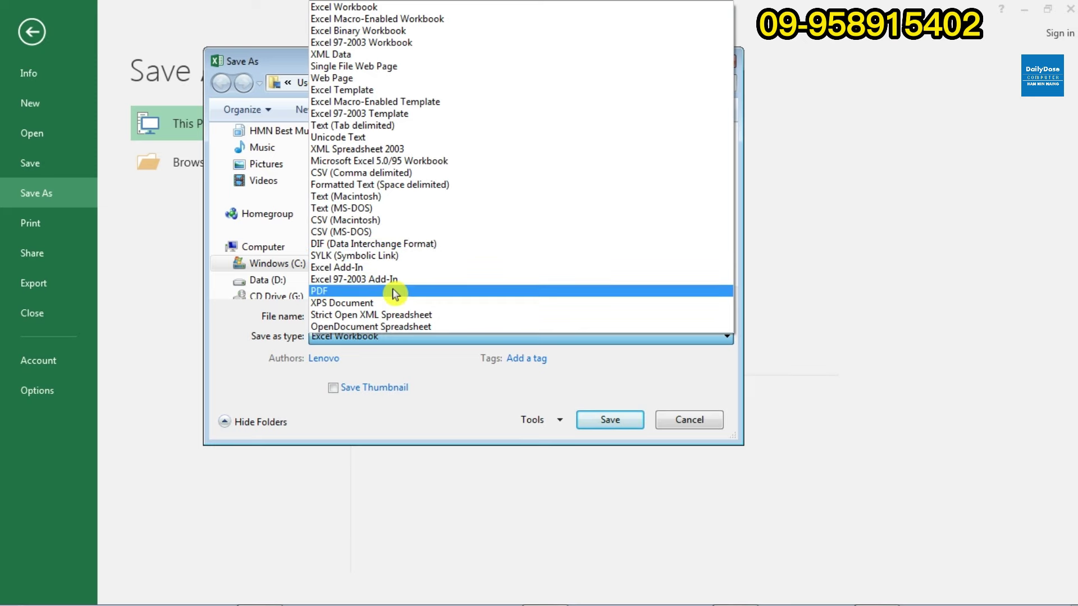
left_click(368, 291)
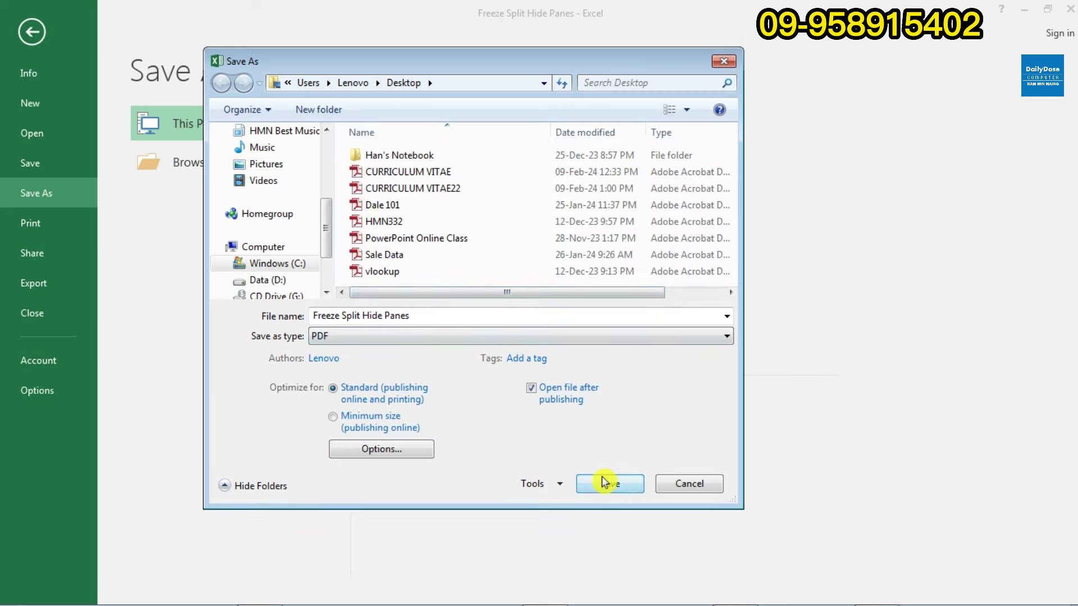
left_click(610, 484)
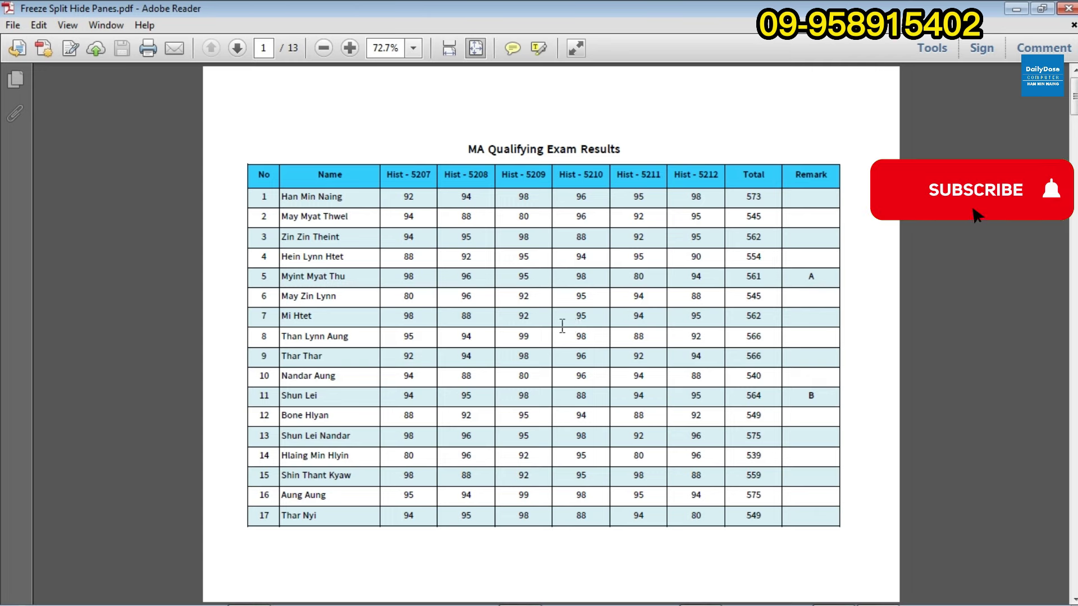
Open Adobe Reader's Print dialog for the PDF and expand More Options.
left_click(149, 54)
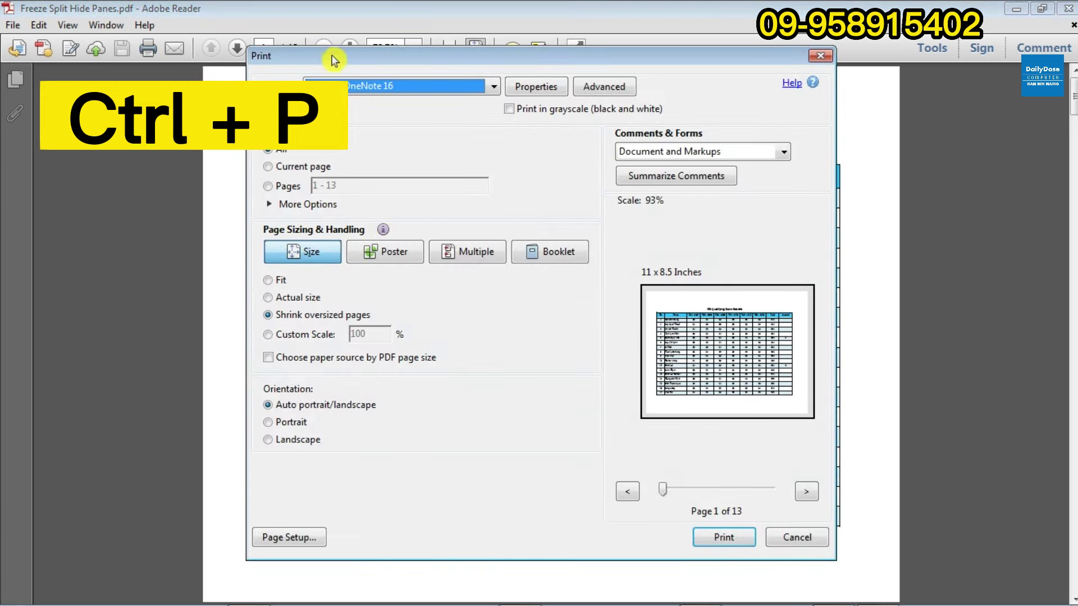
left_click_drag(332, 60, 347, 62)
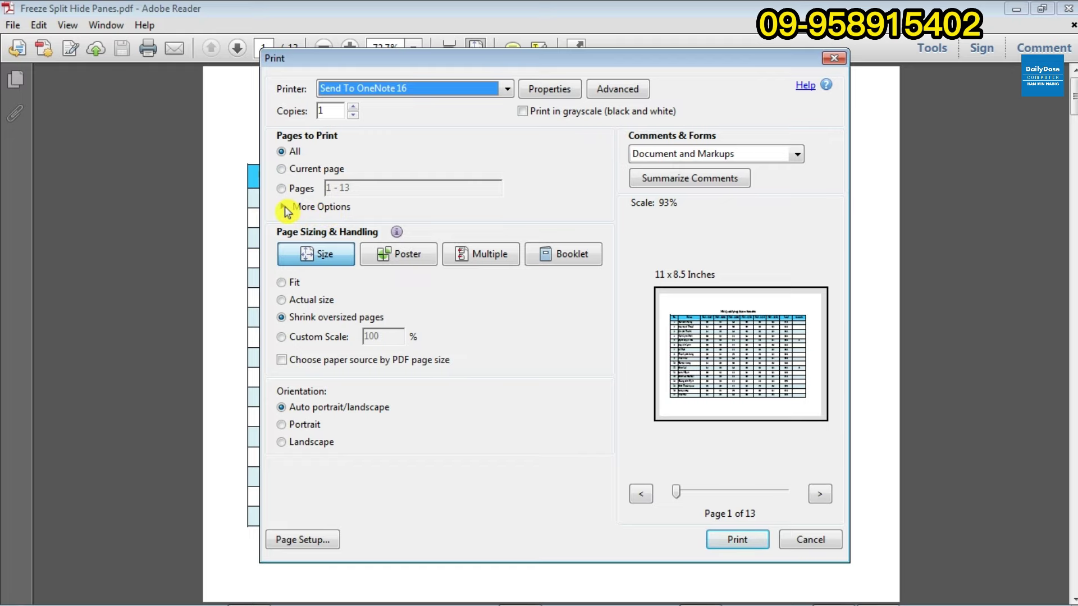
left_click(285, 209)
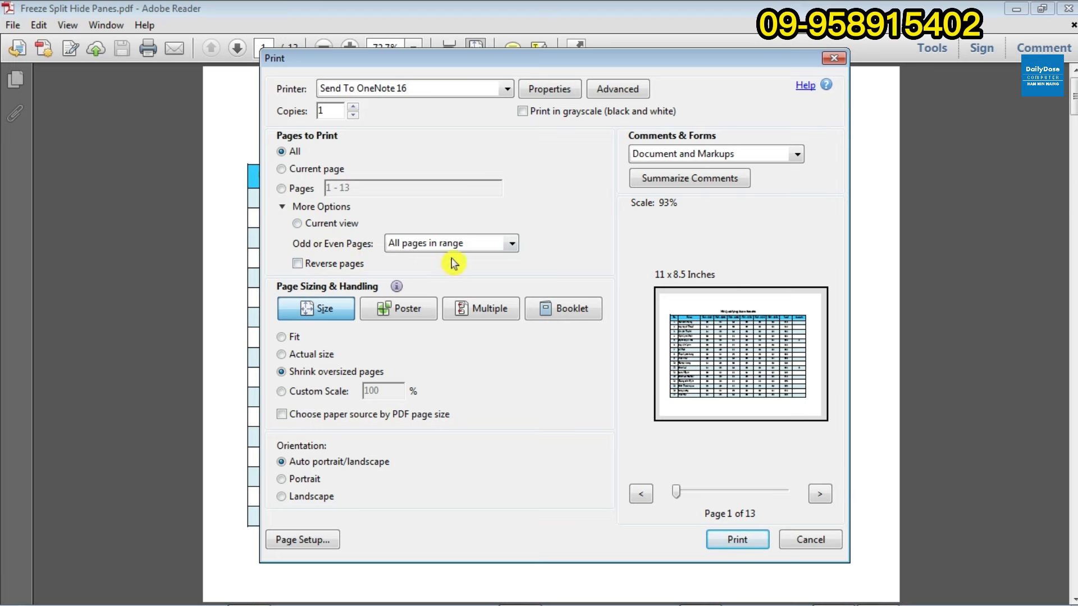
Keep Odd or Even Pages at All pages in range and cancel the Print dialog.
left_click(512, 251)
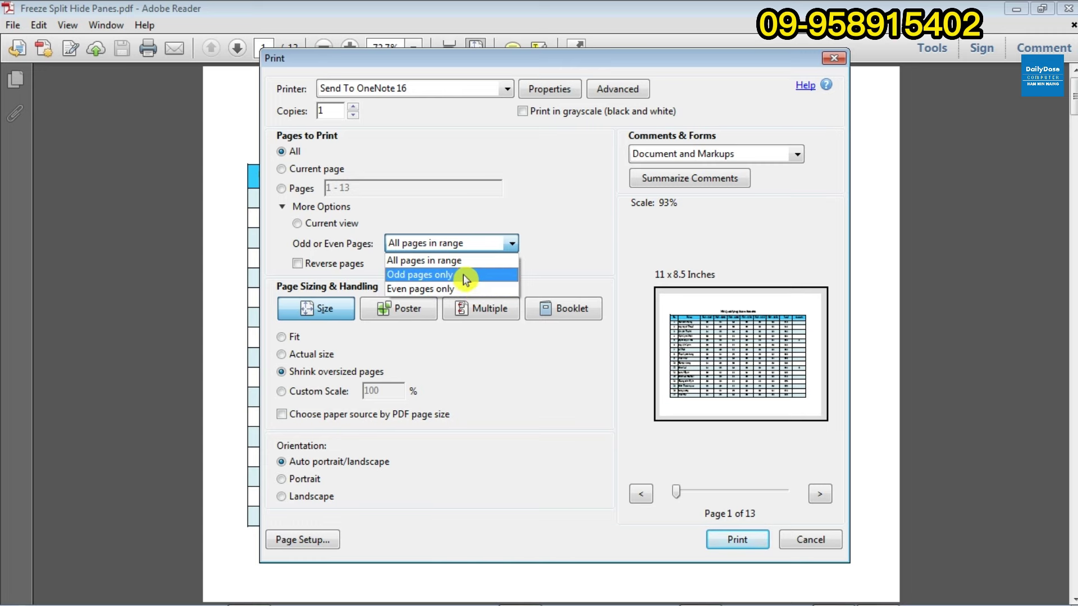
left_click(513, 246)
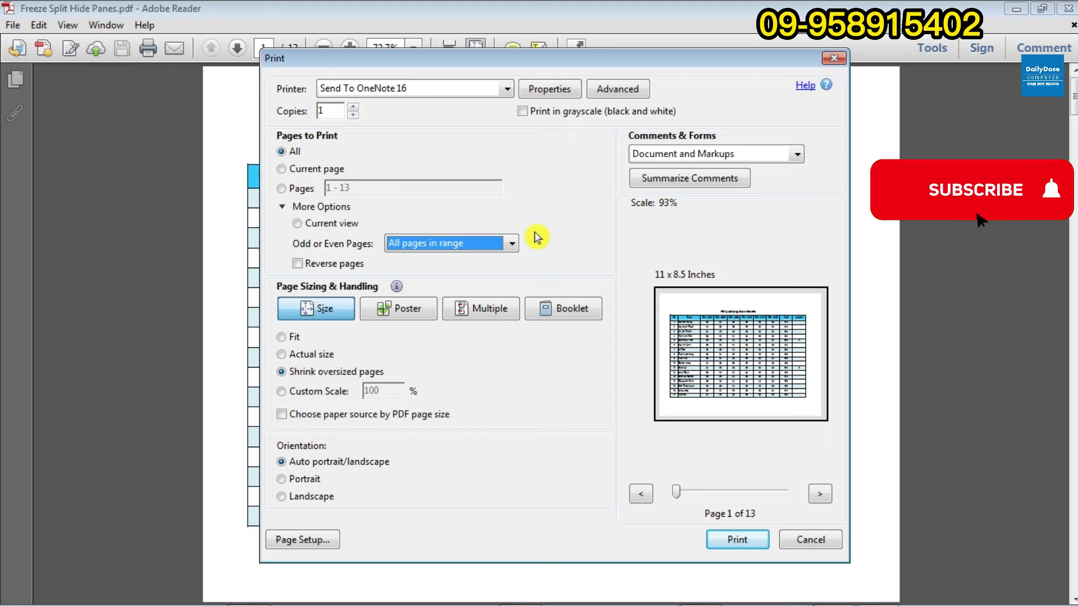
left_click(824, 539)
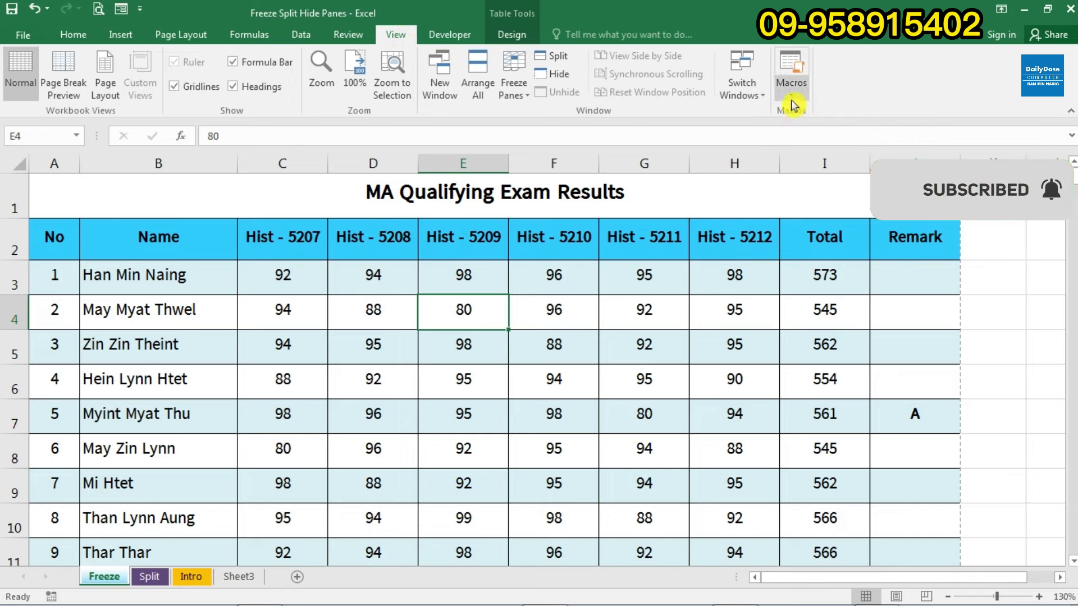
Create a new macro named oddeven from the View Macros dialog.
left_click(793, 104)
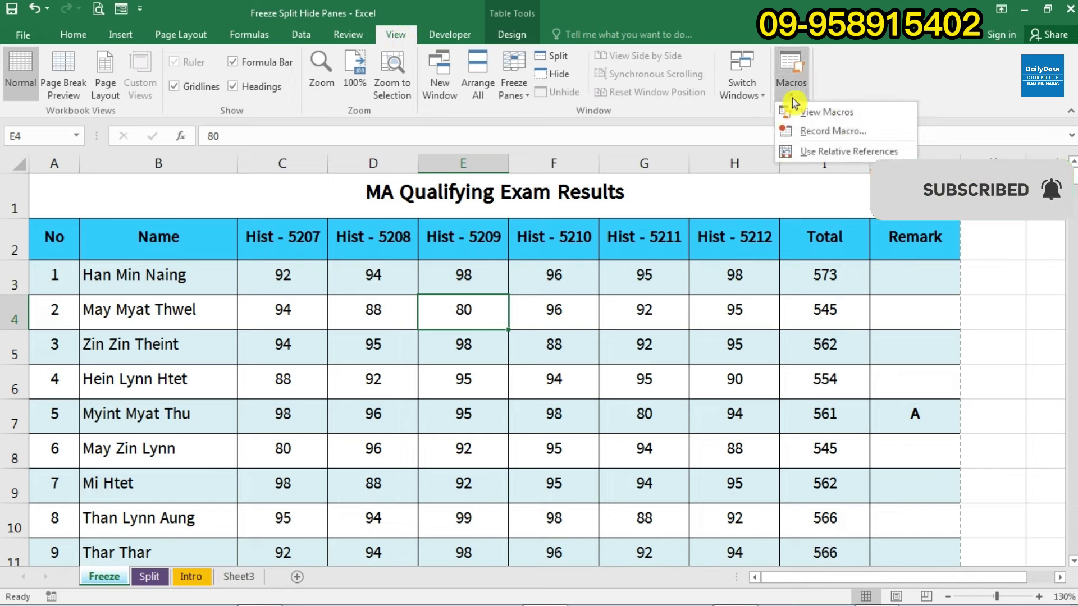
left_click(874, 114)
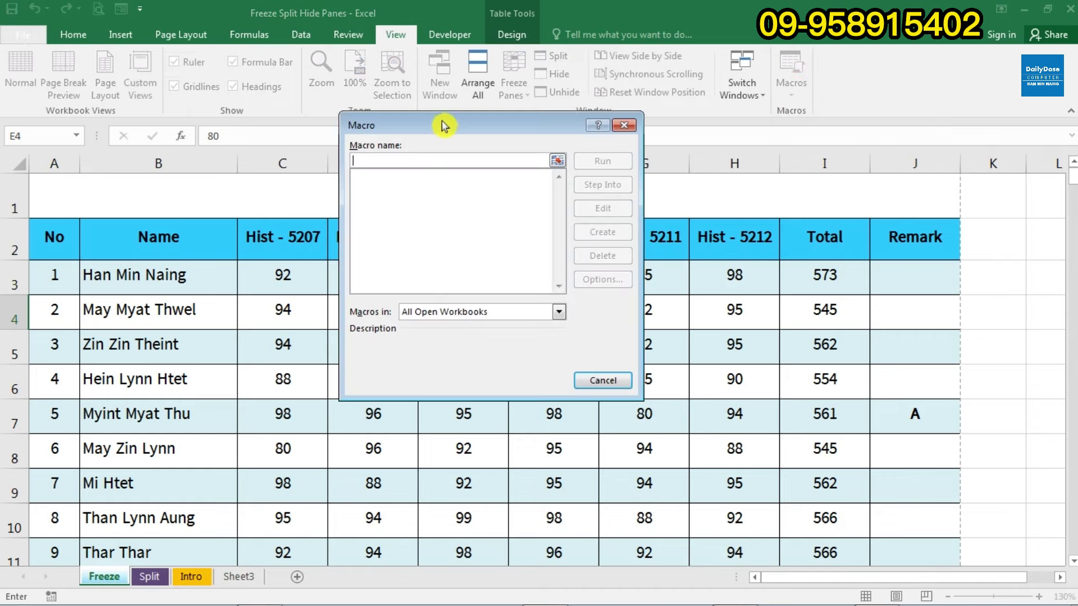
mouse_move(440, 126)
left_mouse_down()
mouse_move(525, 140)
mouse_move(504, 123)
left_mouse_up()
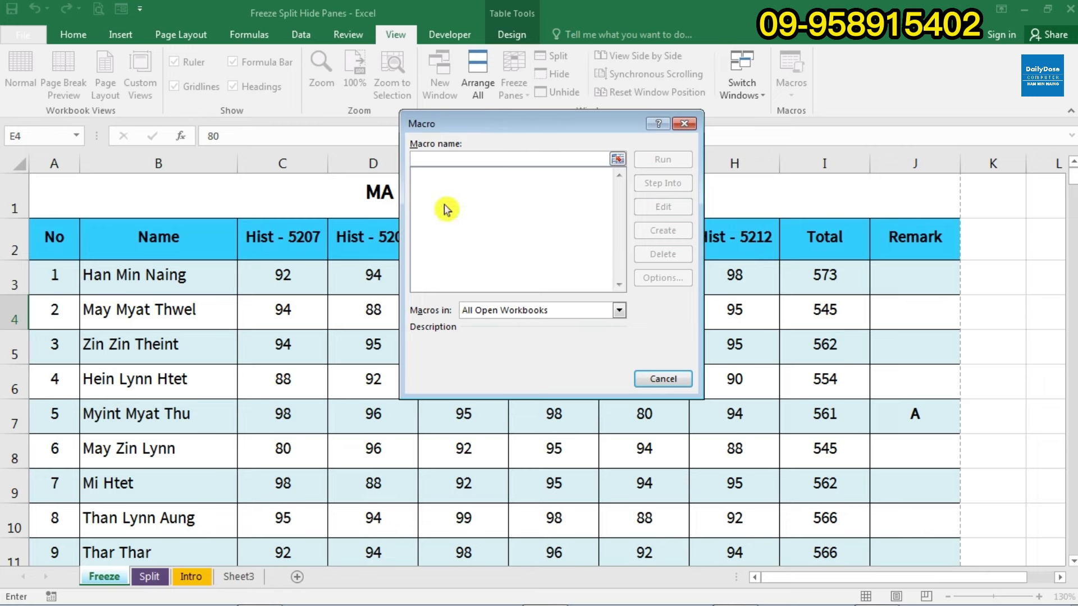
type("oddeven")
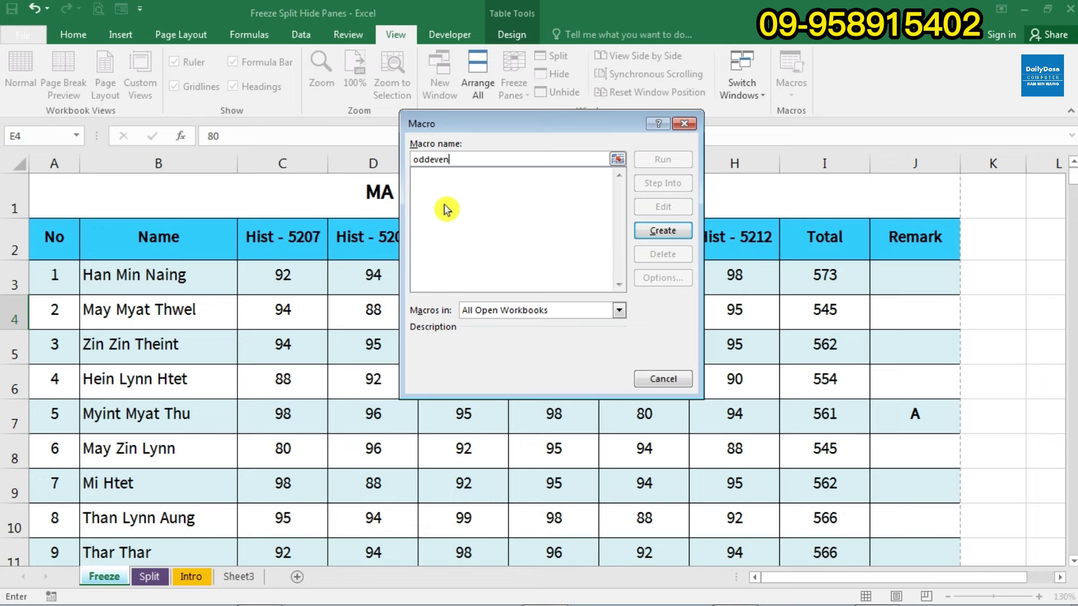
left_click(669, 235)
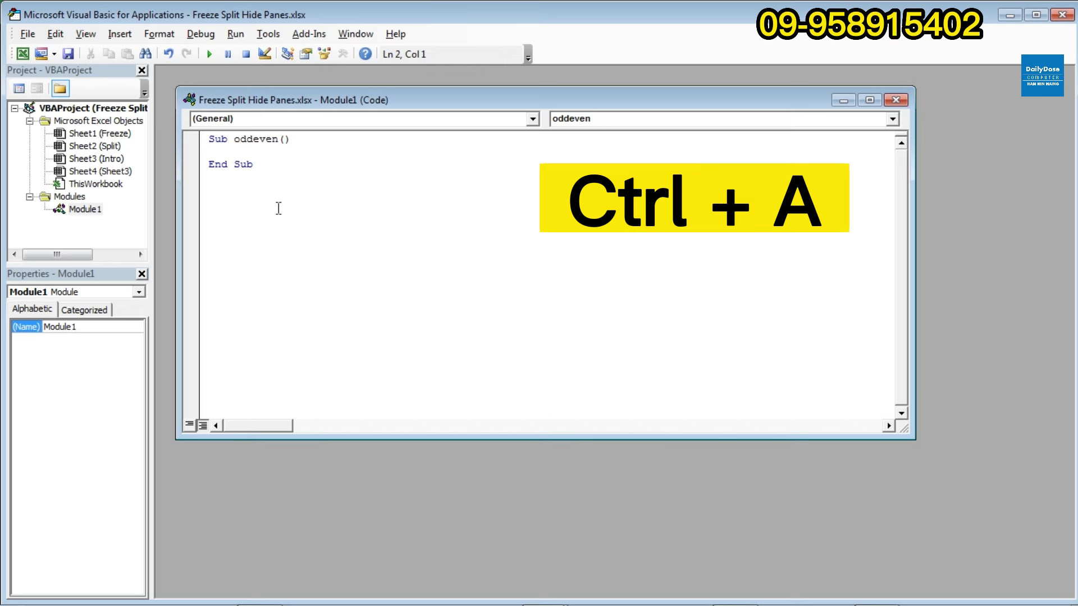
Select and delete the empty Sub oddeven() stub in Module1.
key("ctrl+a")
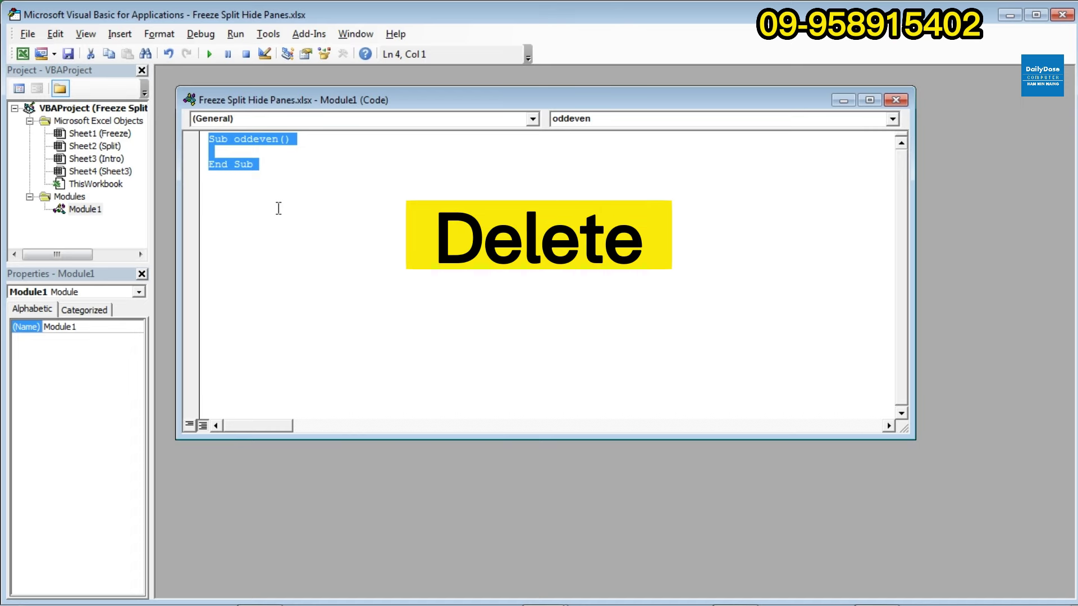
key("Delete")
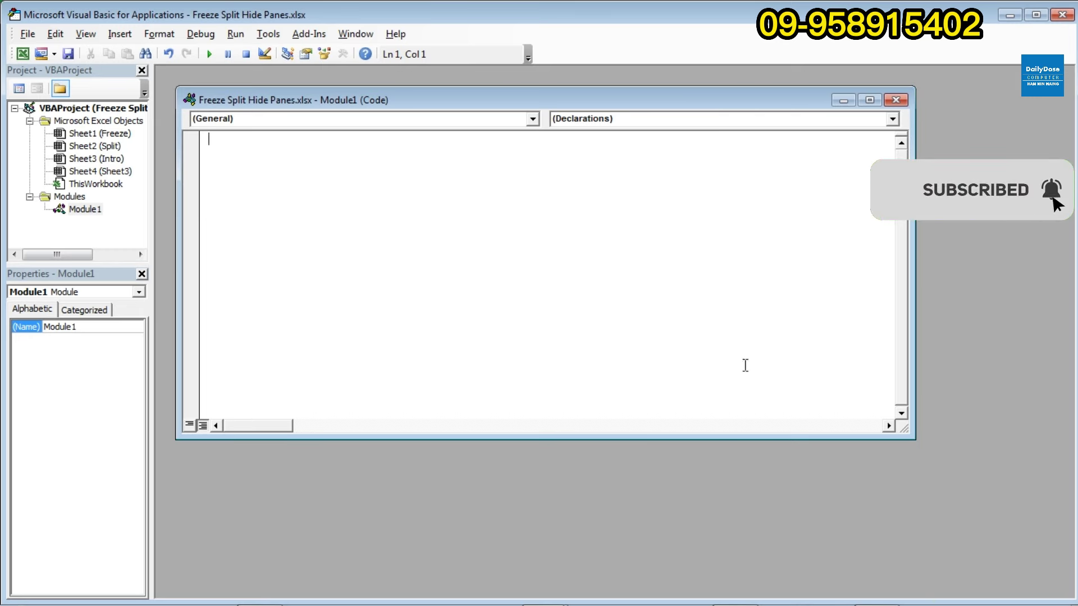
Copy all the Odd_Even_Print code from the Print Odd Even Excel Notepad file, then minimize Notepad.
left_click(878, 590)
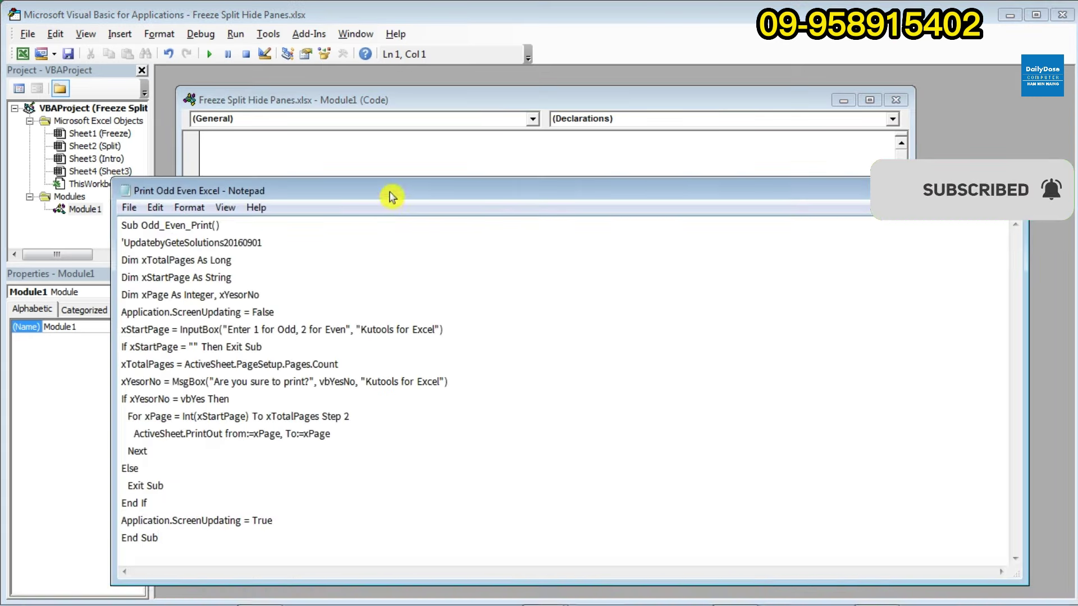
left_click_drag(392, 190, 391, 151)
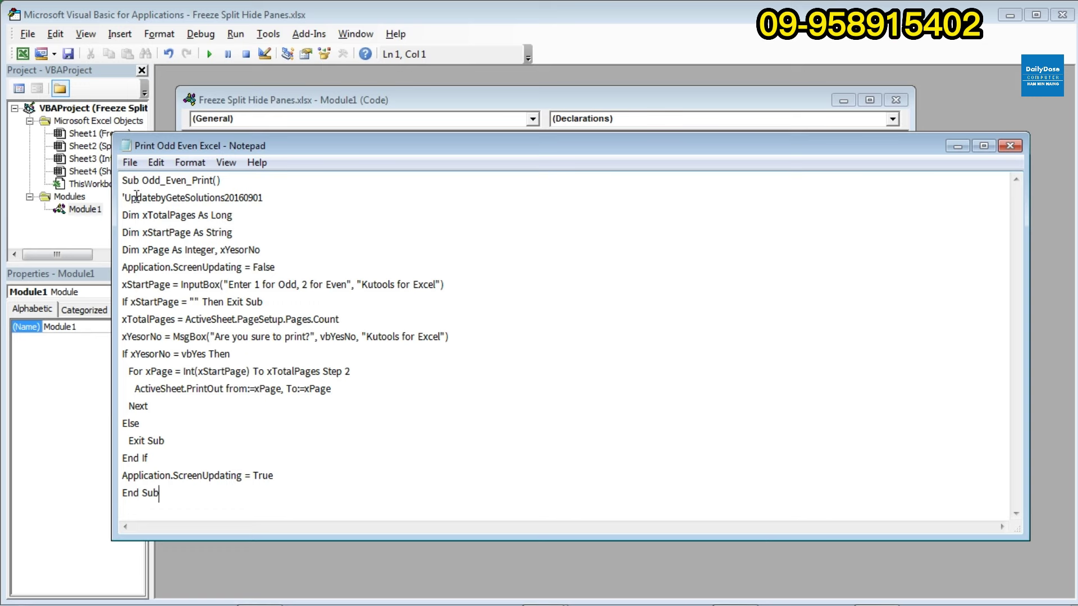
left_click_drag(122, 180, 273, 510)
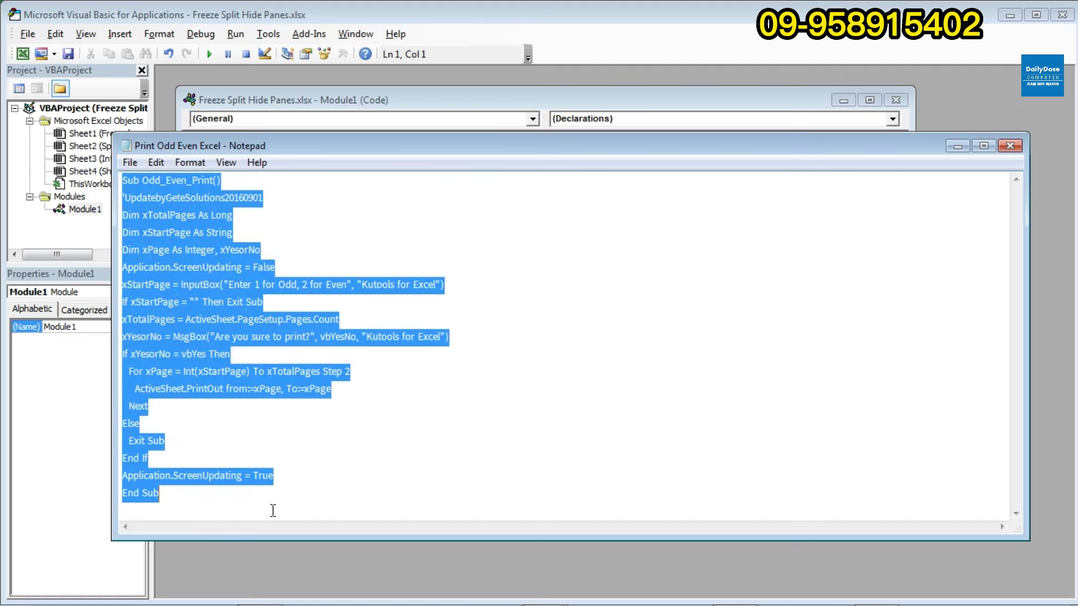
right_click(220, 275)
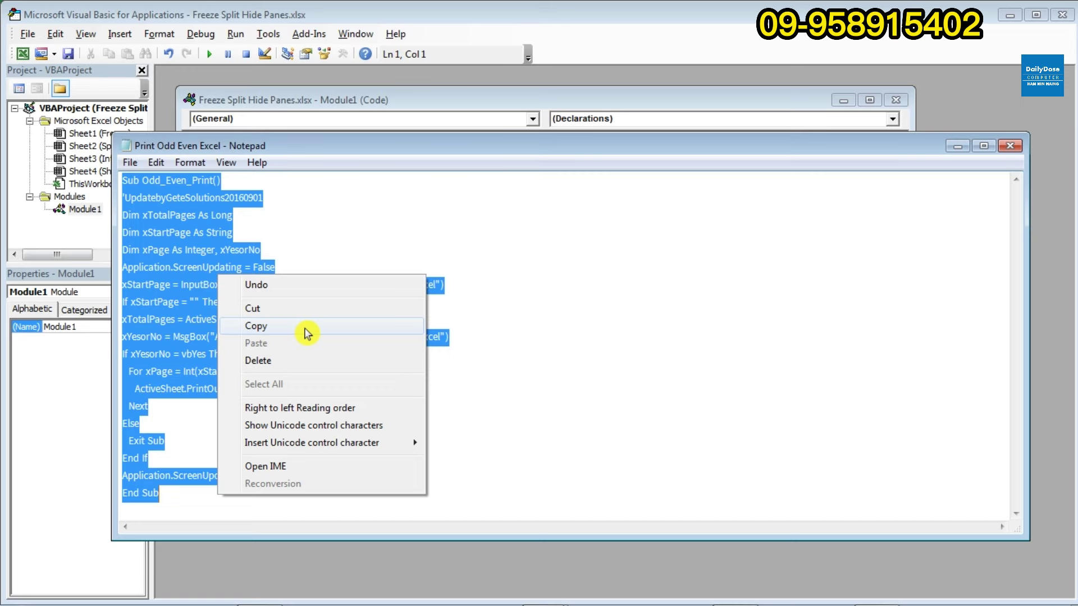
left_click(276, 326)
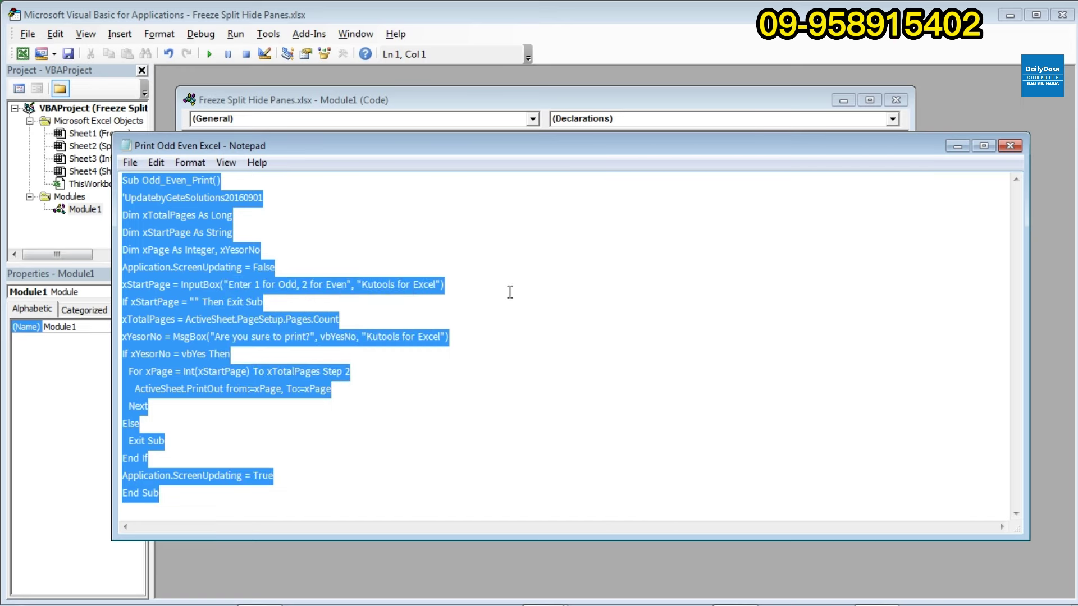
left_click(956, 147)
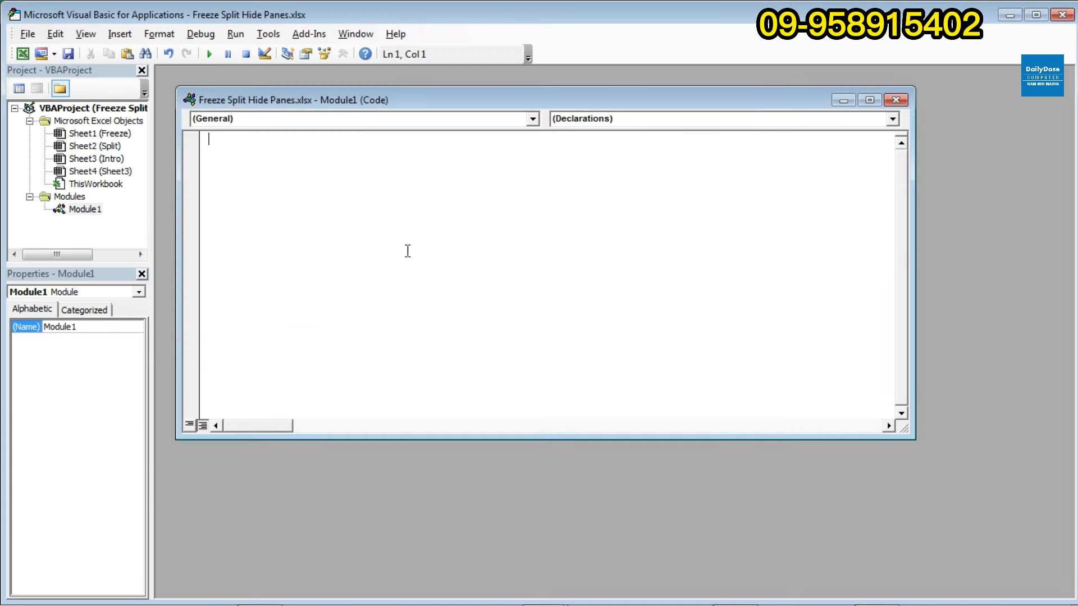
Paste the Odd_Even_Print code into Module1 and close the VBA editor.
right_click(217, 141)
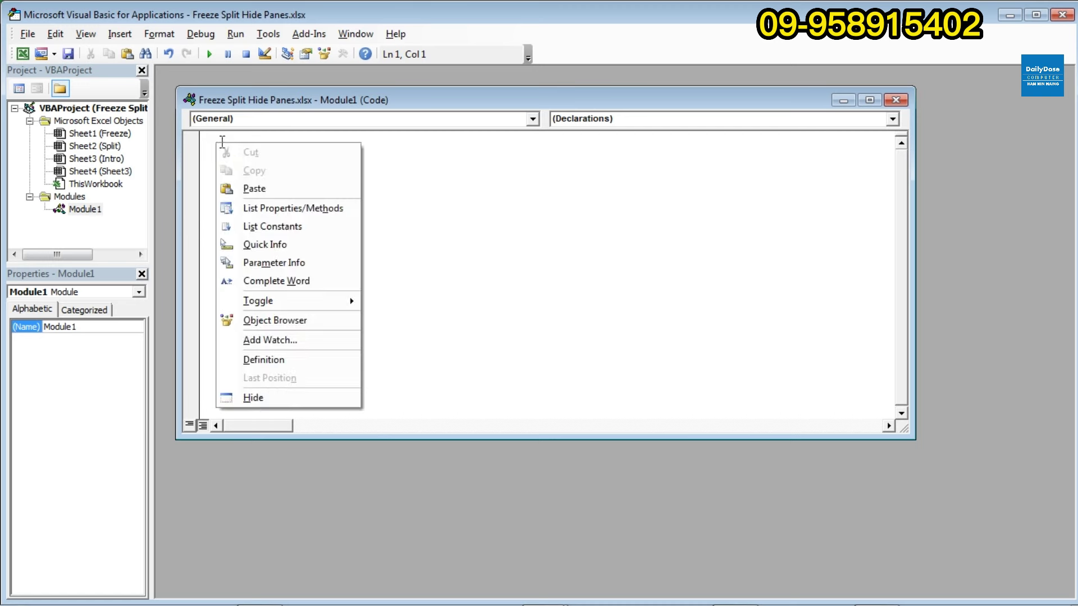
left_click(291, 189)
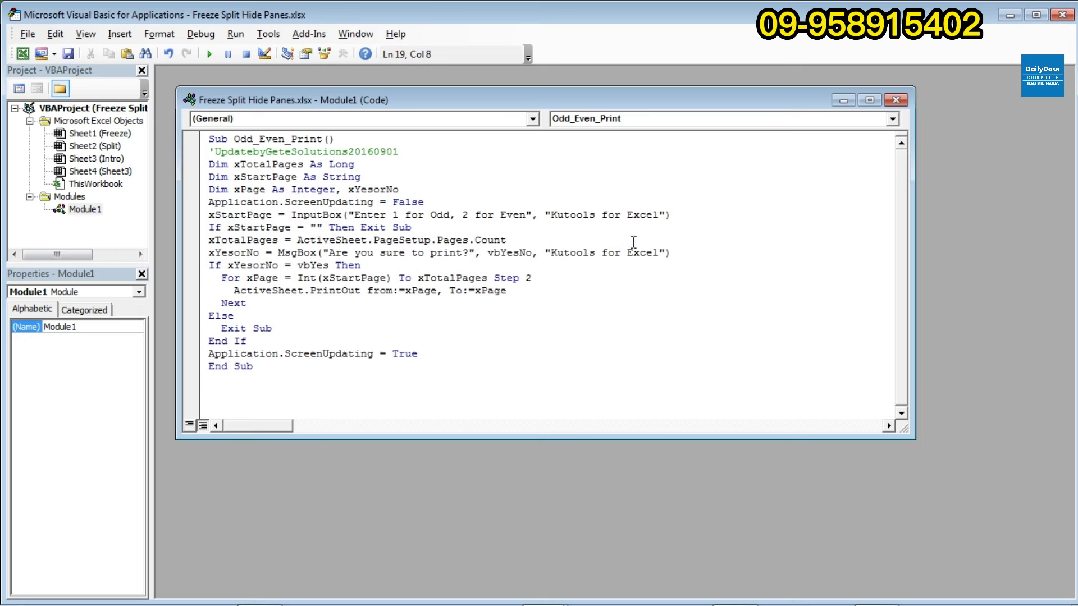
left_click(1063, 21)
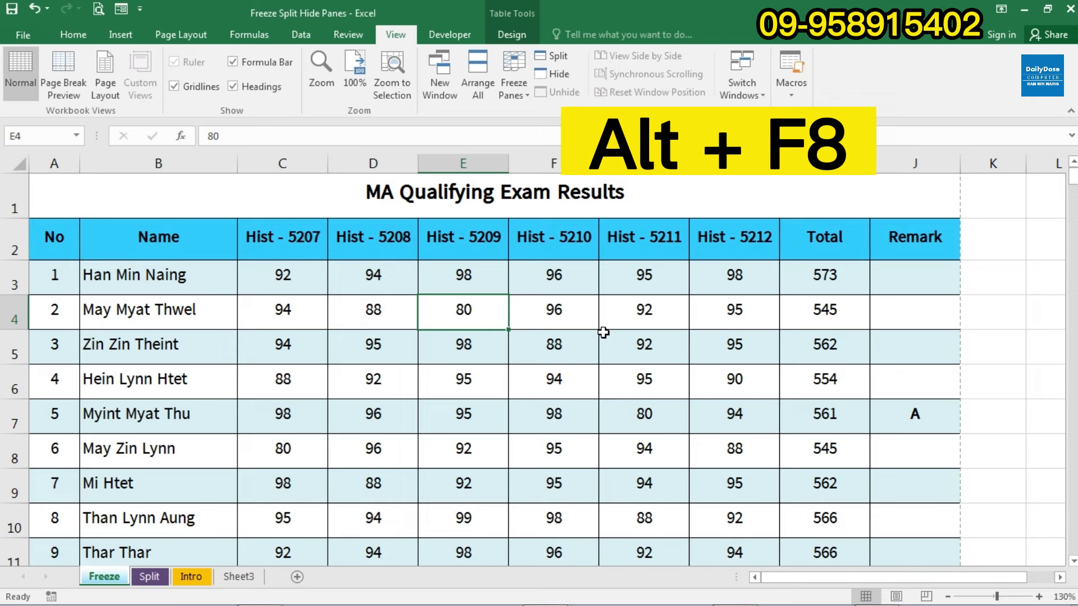
key("alt+F8")
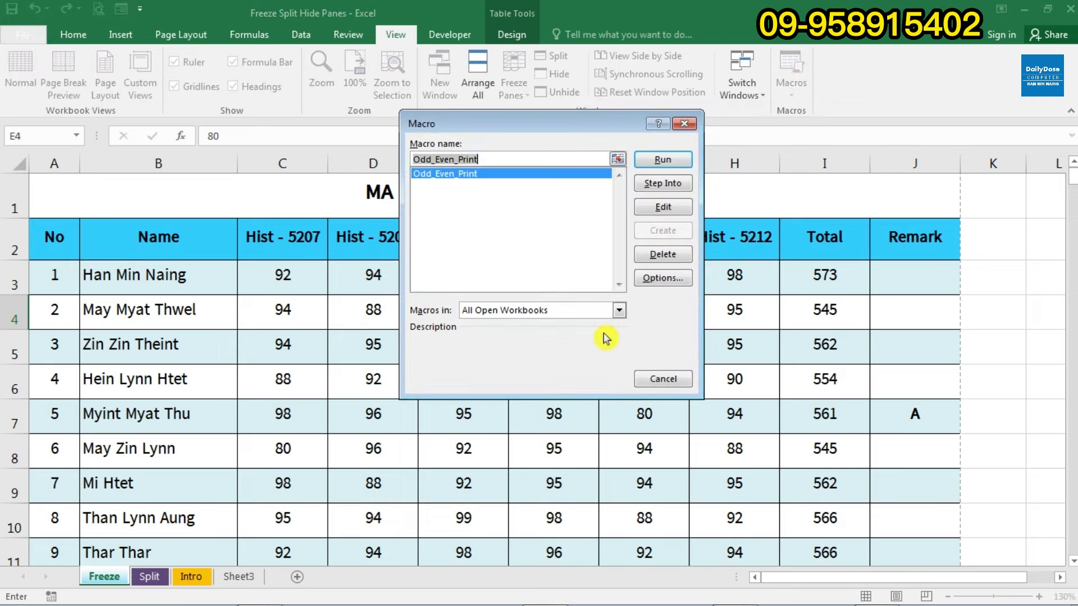
left_click_drag(476, 128, 442, 128)
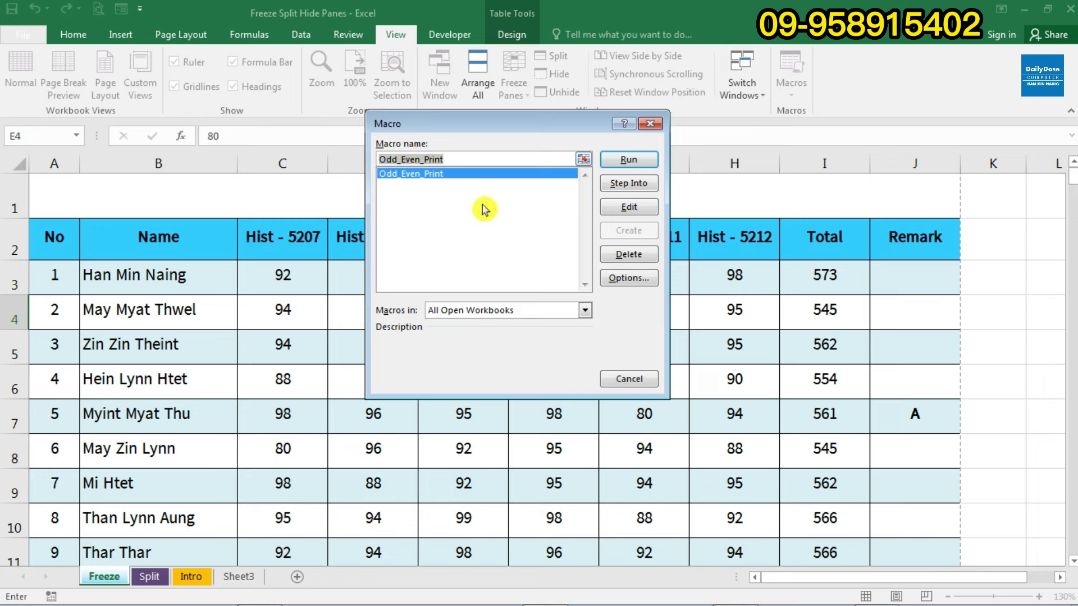
left_click(635, 162)
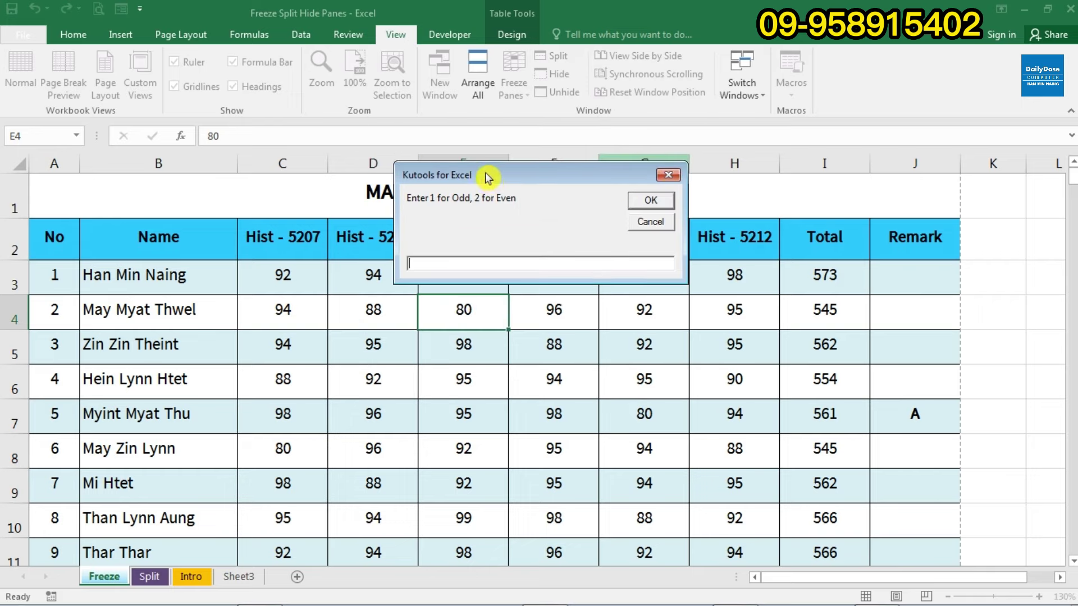
mouse_move(488, 174)
left_mouse_down()
mouse_move(497, 178)
mouse_move(481, 181)
left_mouse_up()
type("1")
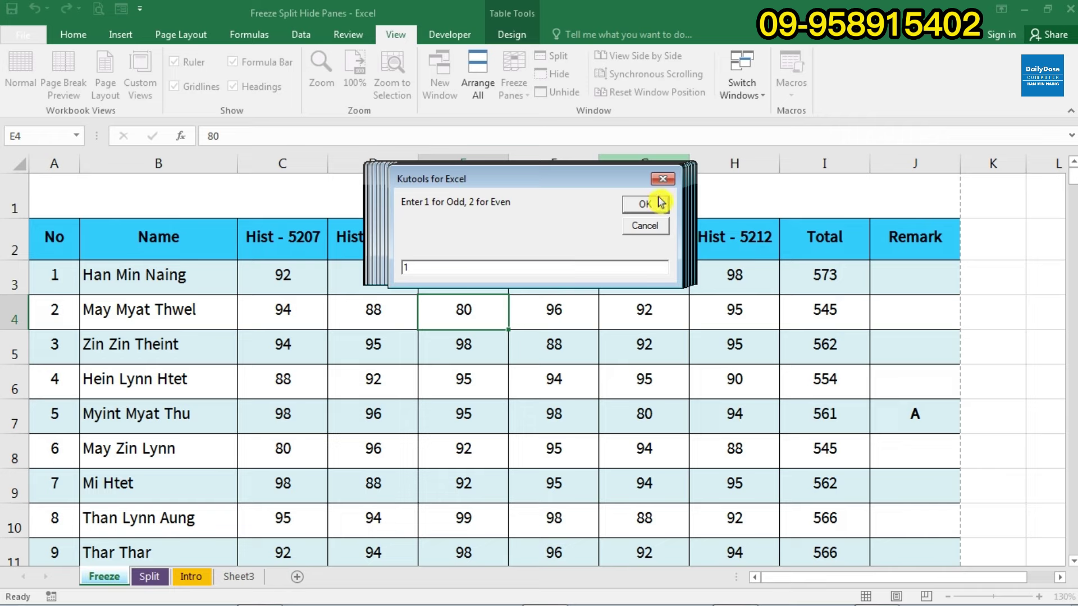
left_click(644, 206)
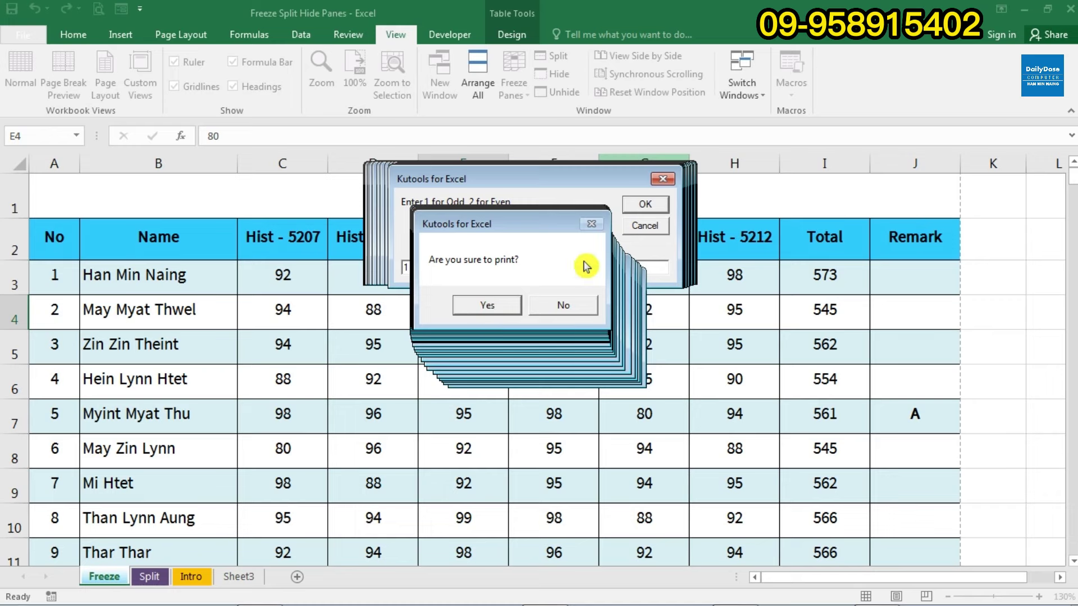
left_click(581, 314)
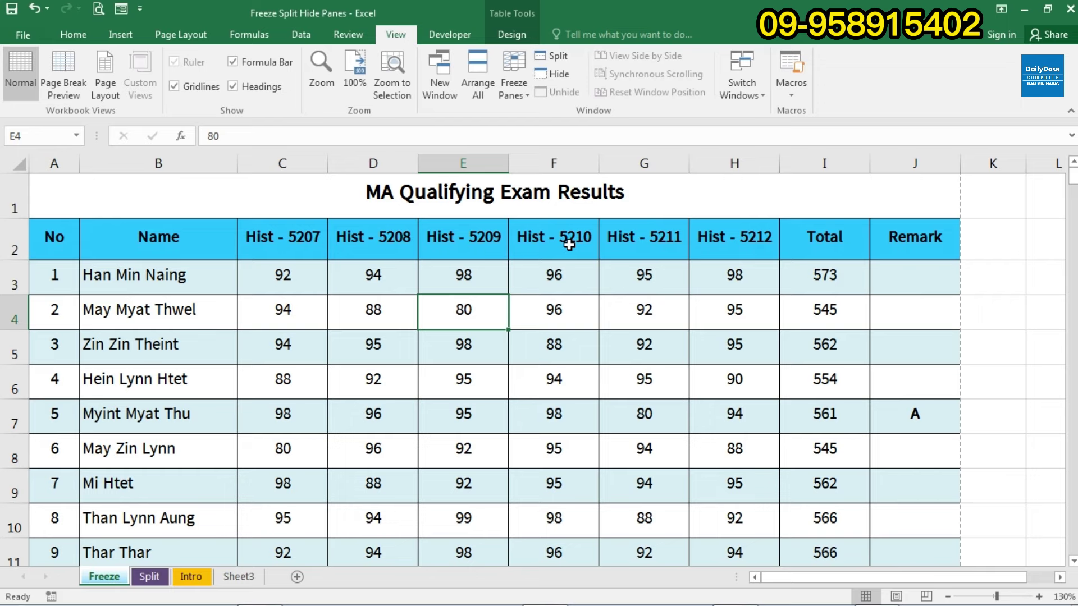
key("alt+F8")
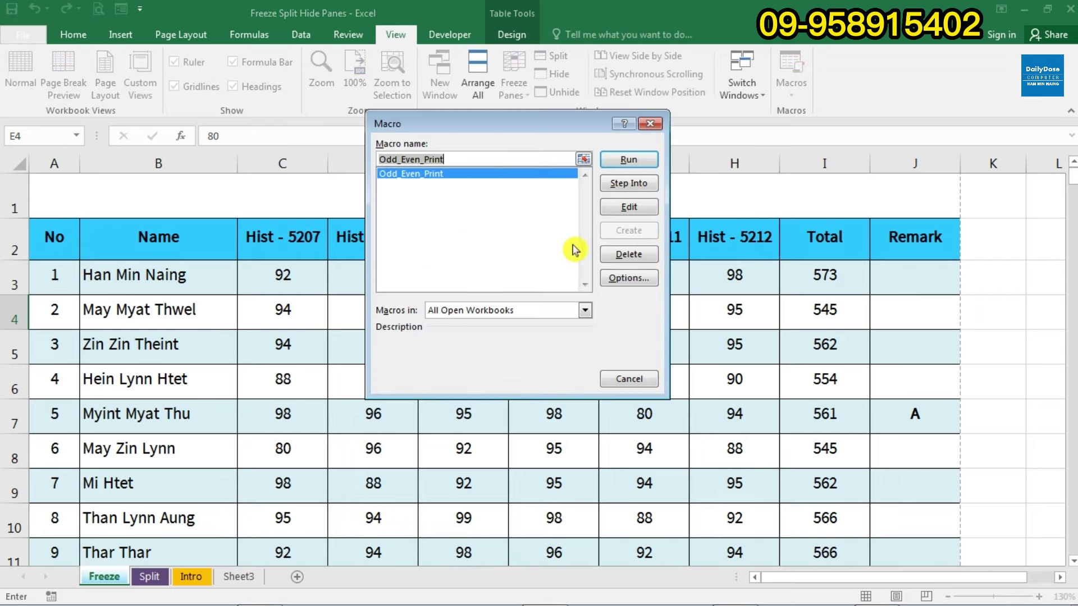
left_click(638, 162)
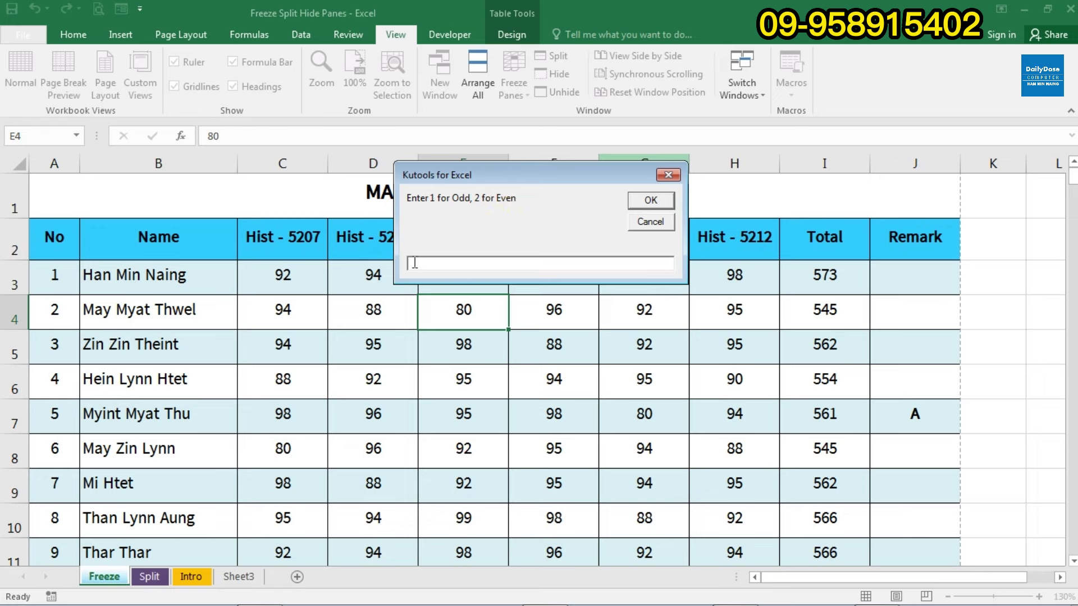
type("2")
left_click(651, 201)
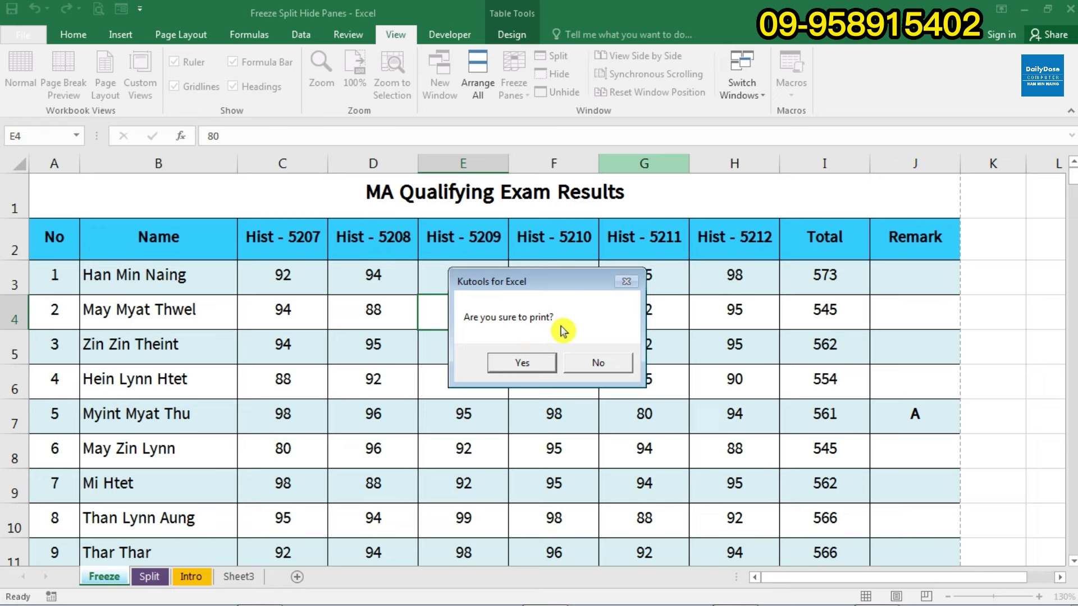
left_click(527, 364)
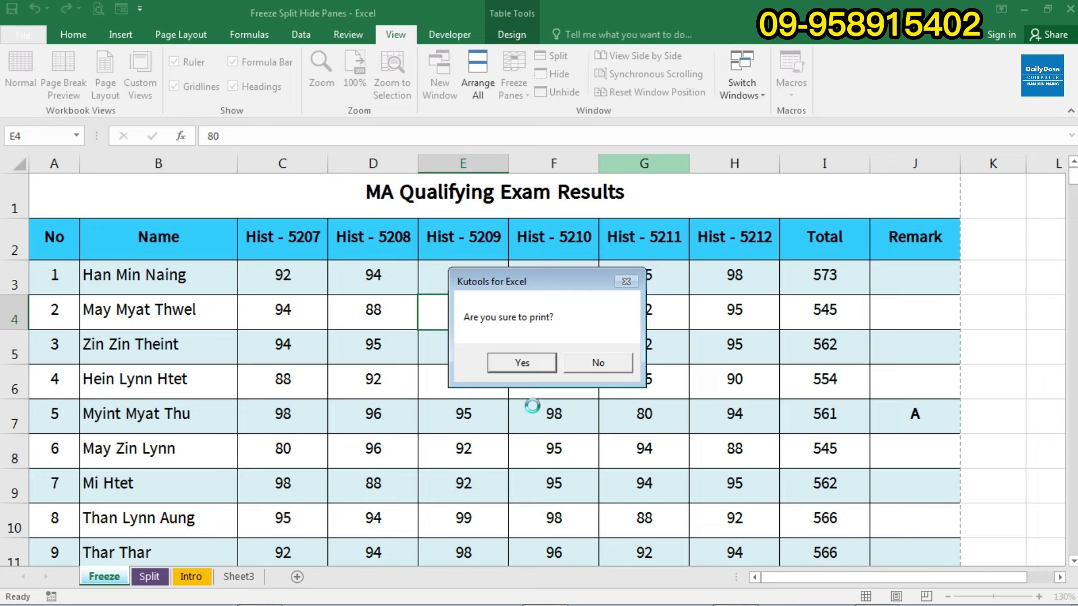
left_click(597, 364)
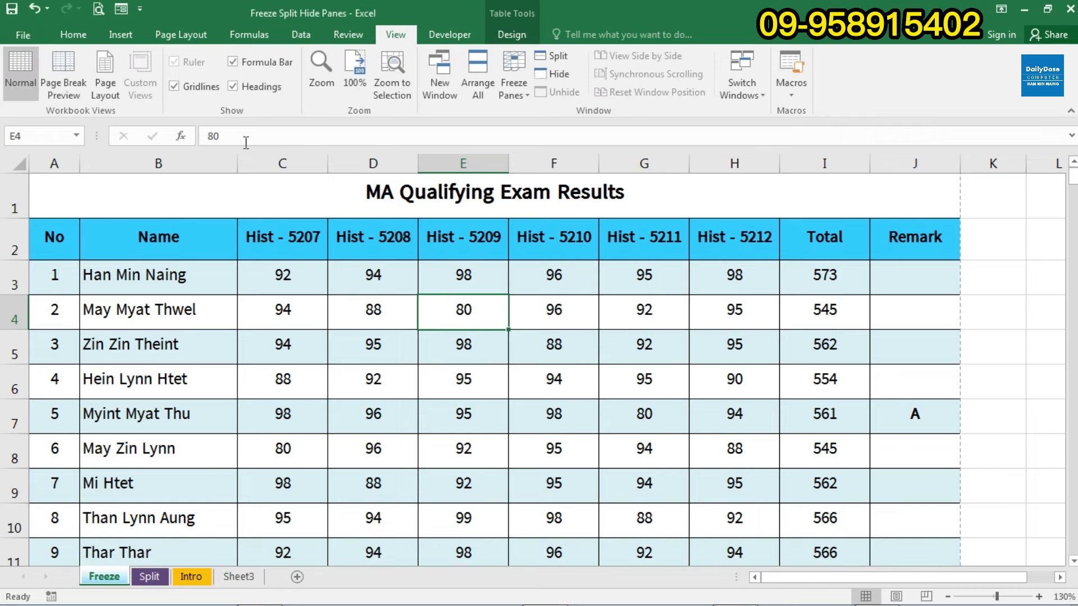
Switch the ribbon from View to the Home tab.
left_click(90, 34)
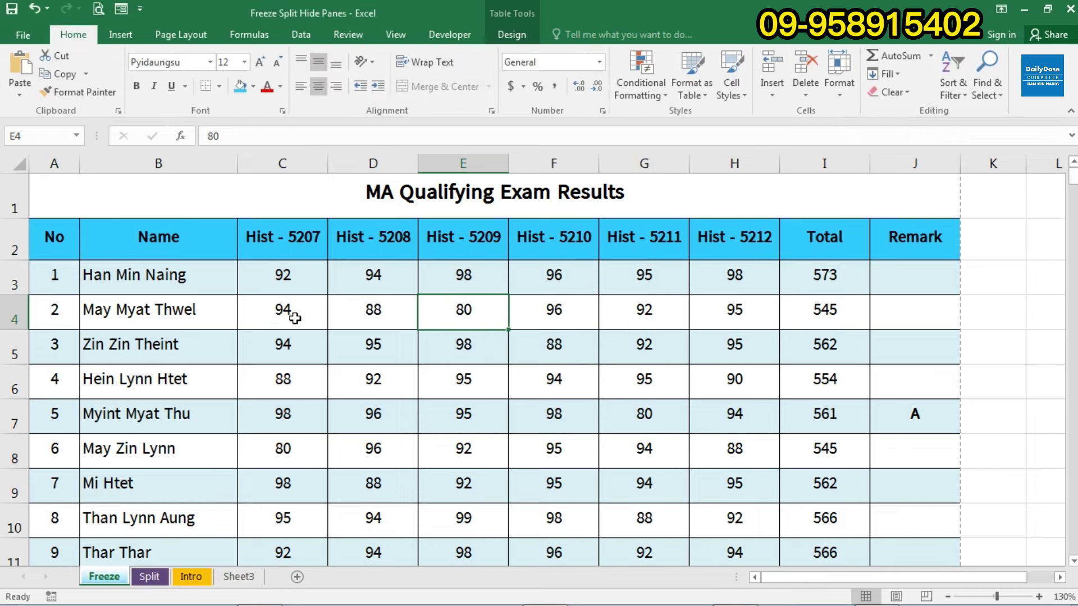